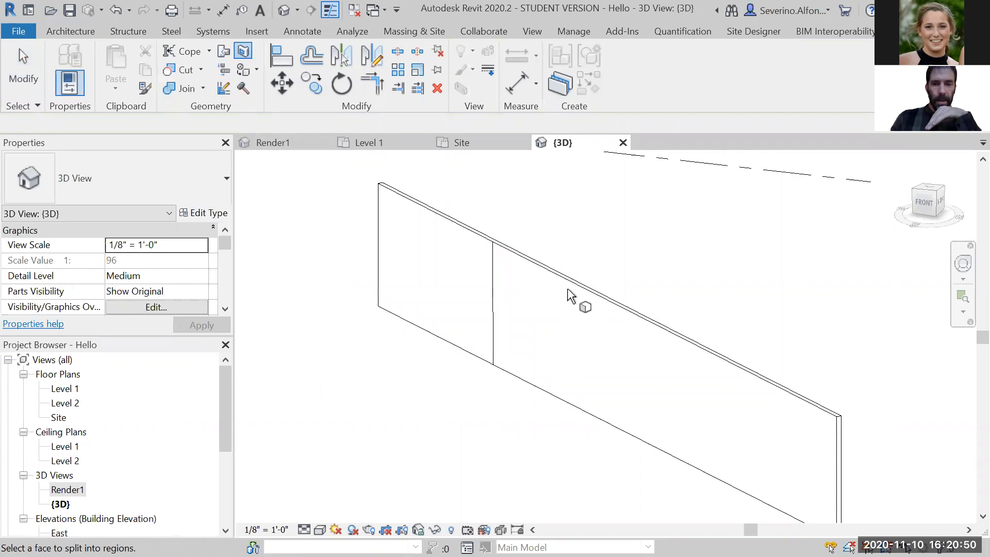
Step: Split the wall's longer face region with a horizontal line from its right end to the vertical split line and finish the sketch
click(553, 283)
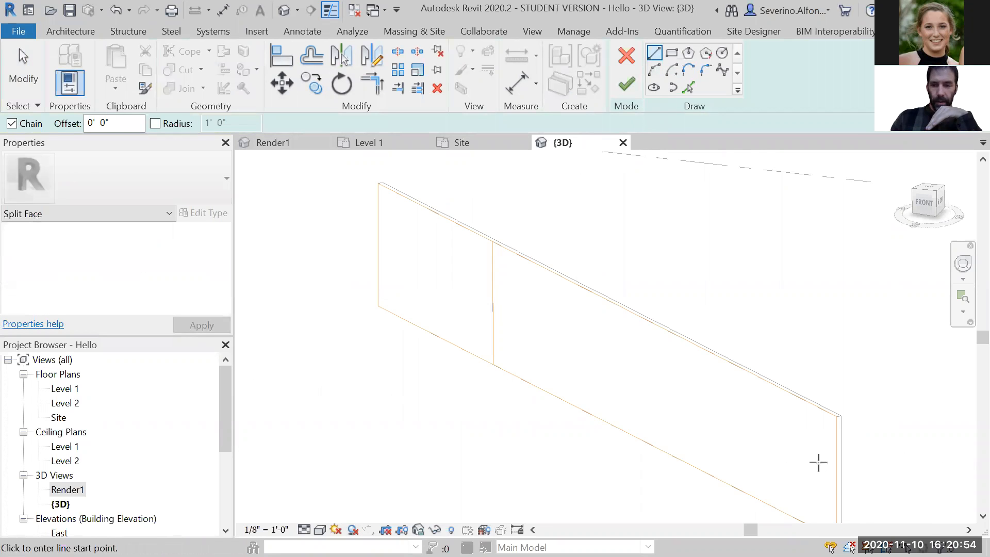
click(837, 476)
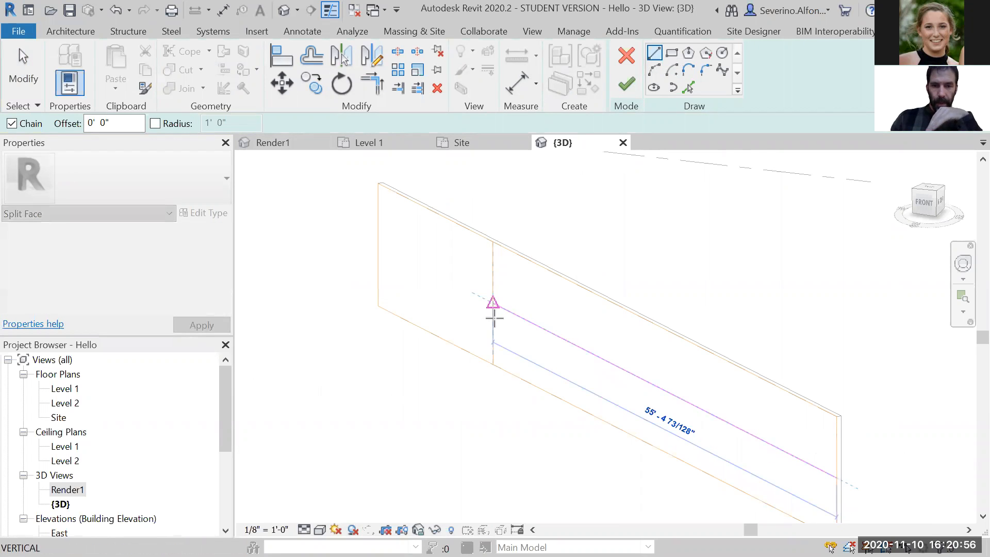
click(494, 320)
click(627, 84)
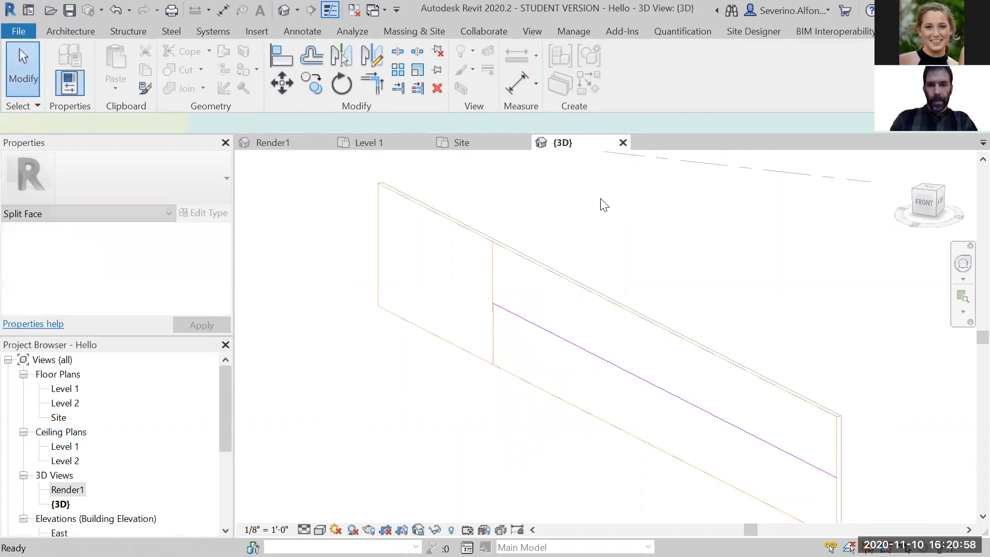
middle_drag(424, 265, 382, 237)
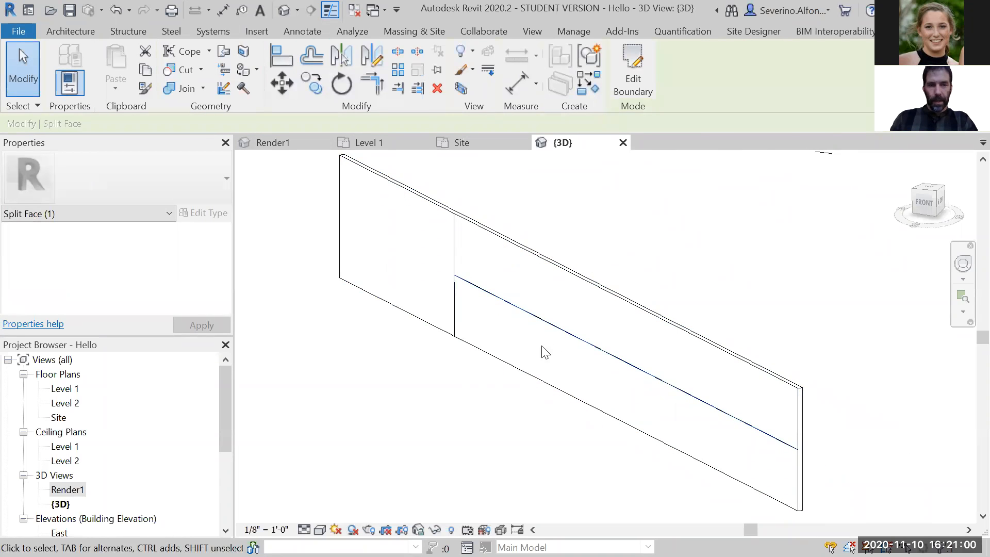
Step: Paint the short region at the wall's left end with the RedGlossyPaint material
click(243, 70)
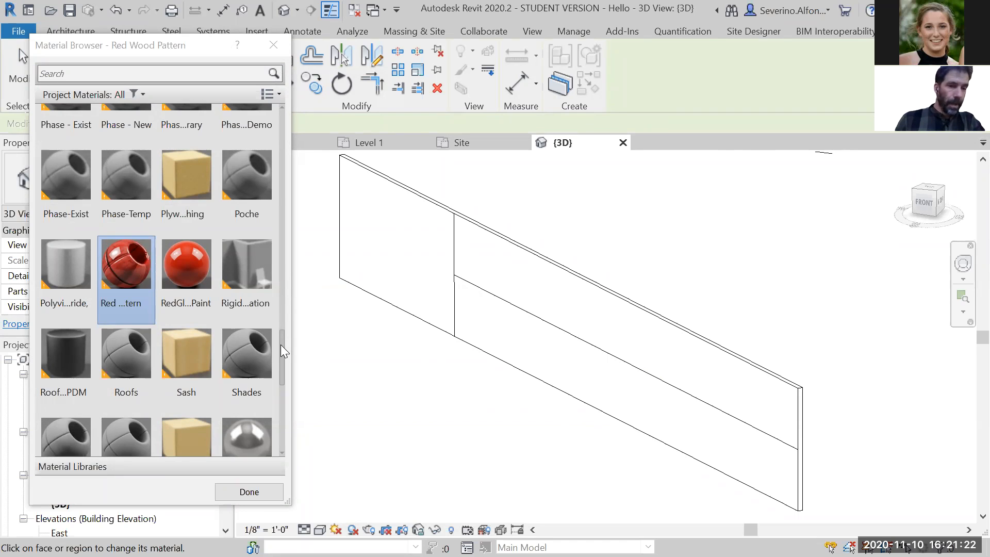
click(135, 268)
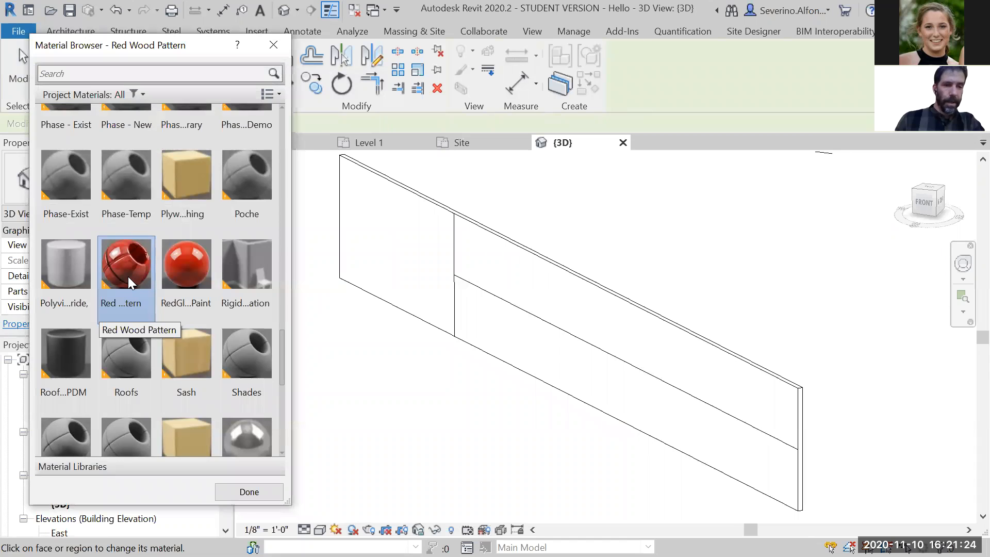
click(191, 274)
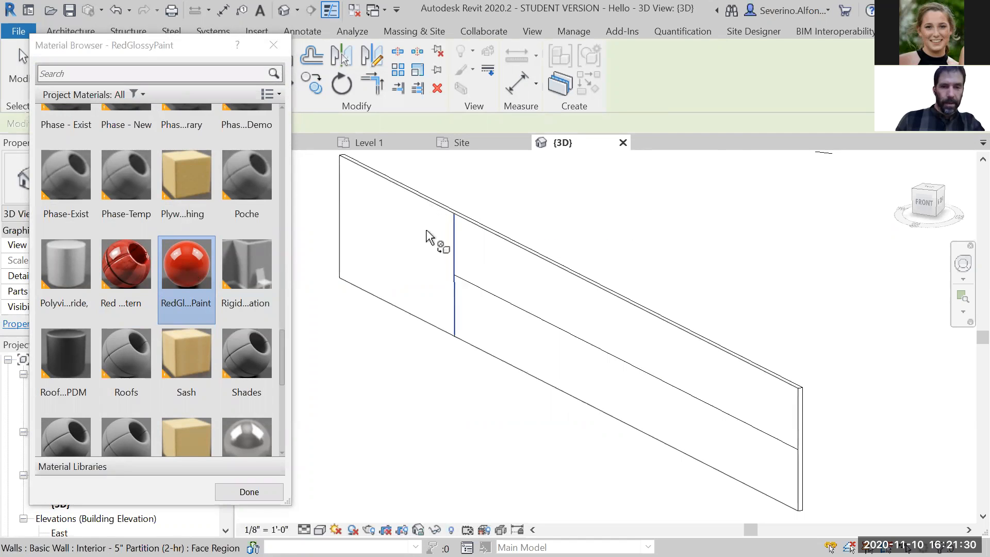
Step: Switch the 3D view to a realistic visual style so the painted materials are displayed
click(320, 530)
click(339, 485)
click(320, 530)
click(338, 499)
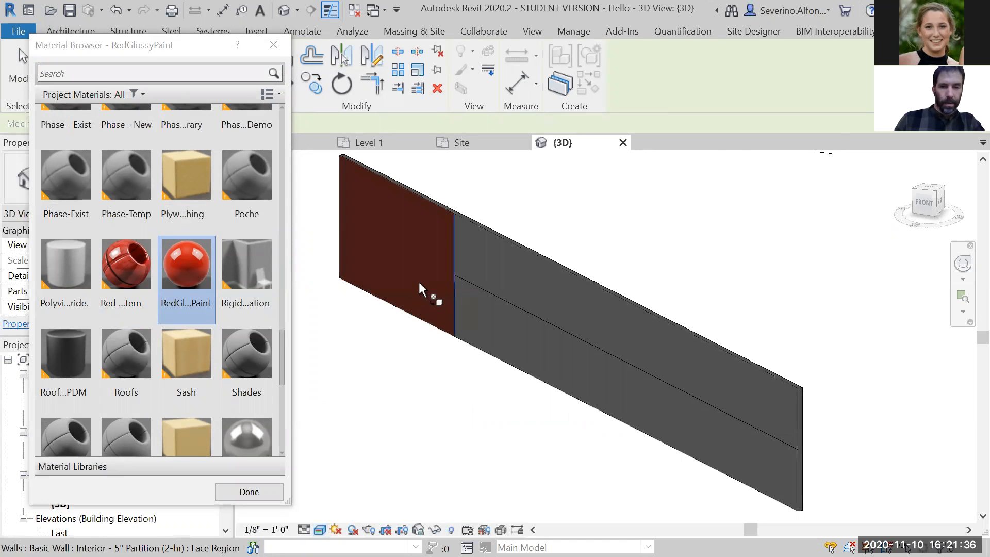
Step: Paint the wall's long upper region with the Iron, Ductile material
scroll(419, 281, up, 2)
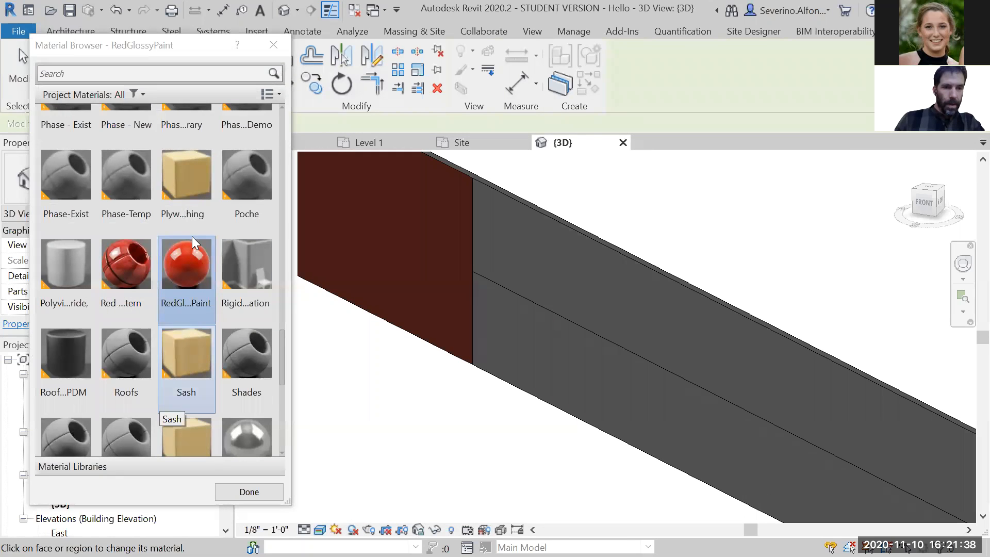
scroll(183, 227, up, 5)
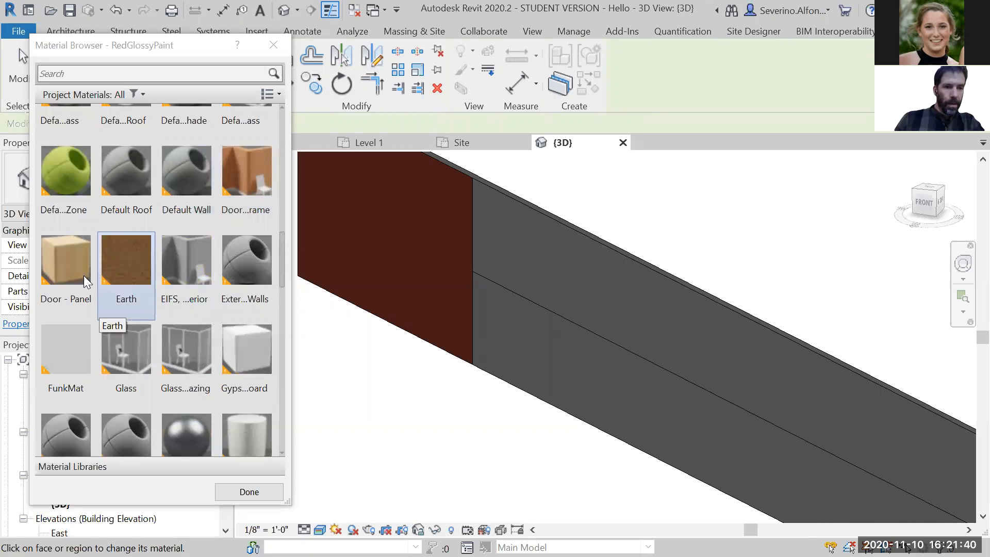
scroll(186, 341, down, 3)
click(187, 178)
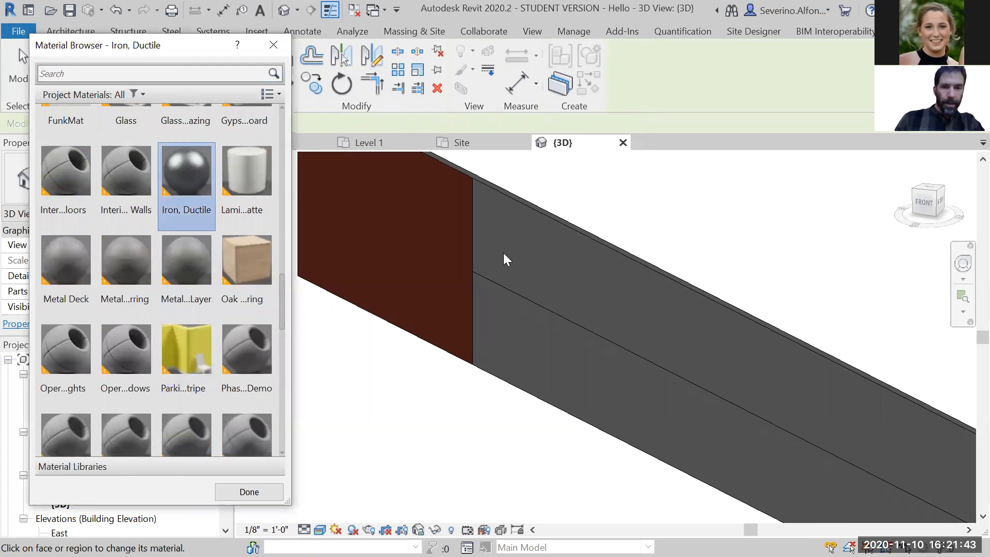
click(547, 225)
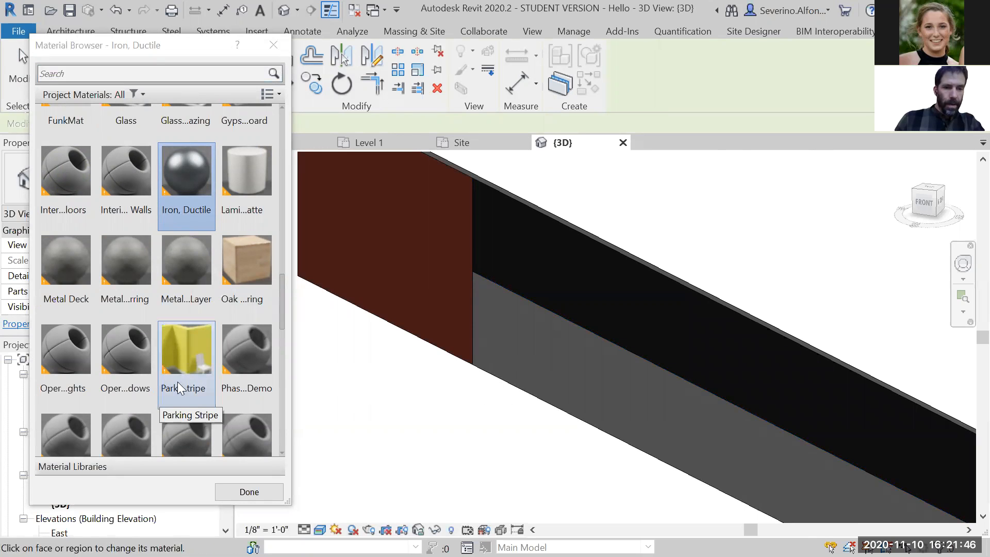
Step: Paint the wall's long lower region with the Steel, Chrome Plated material
scroll(177, 383, down, 9)
scroll(177, 378, up, 4)
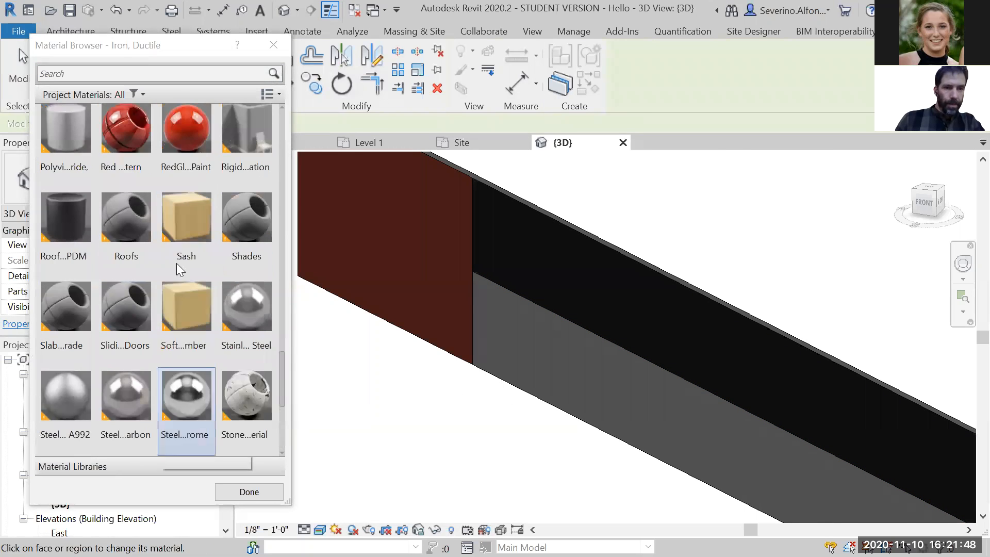
click(185, 388)
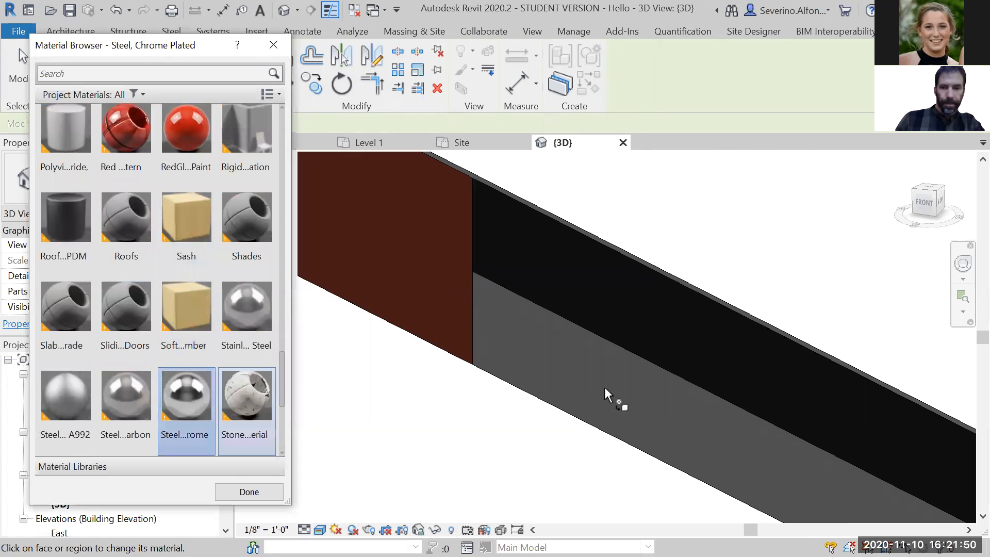
click(593, 421)
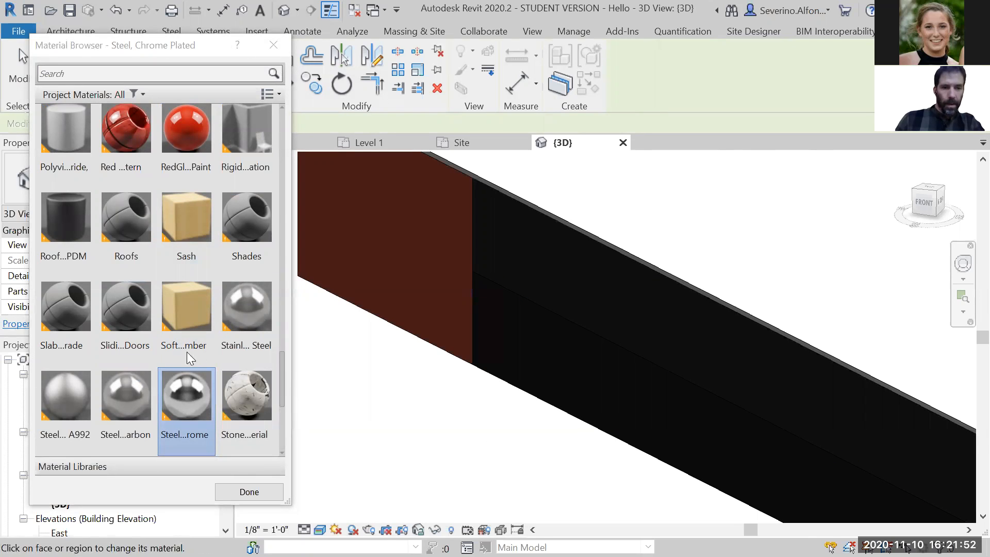
Step: Paint the wall's long lower region with the Sash material and end the Paint command
click(188, 258)
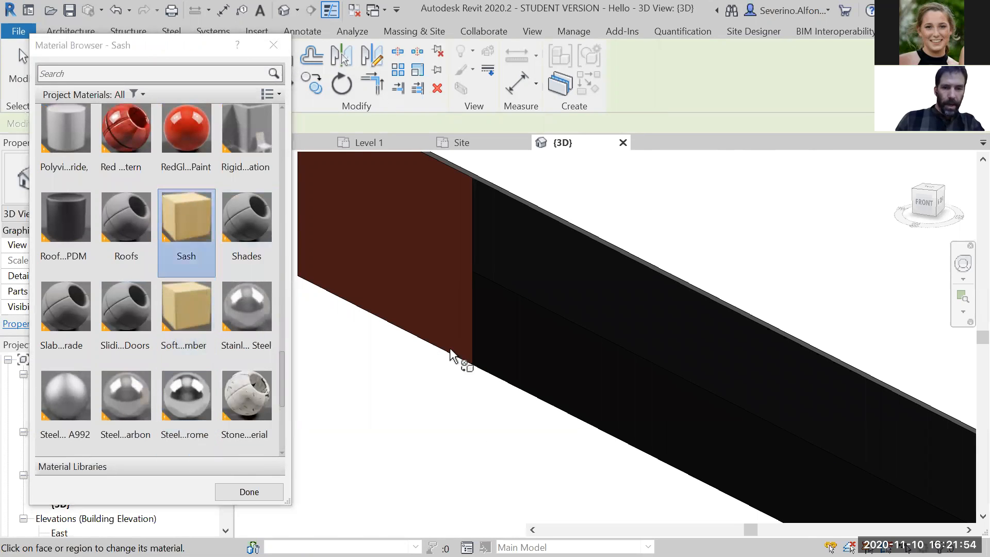
click(497, 379)
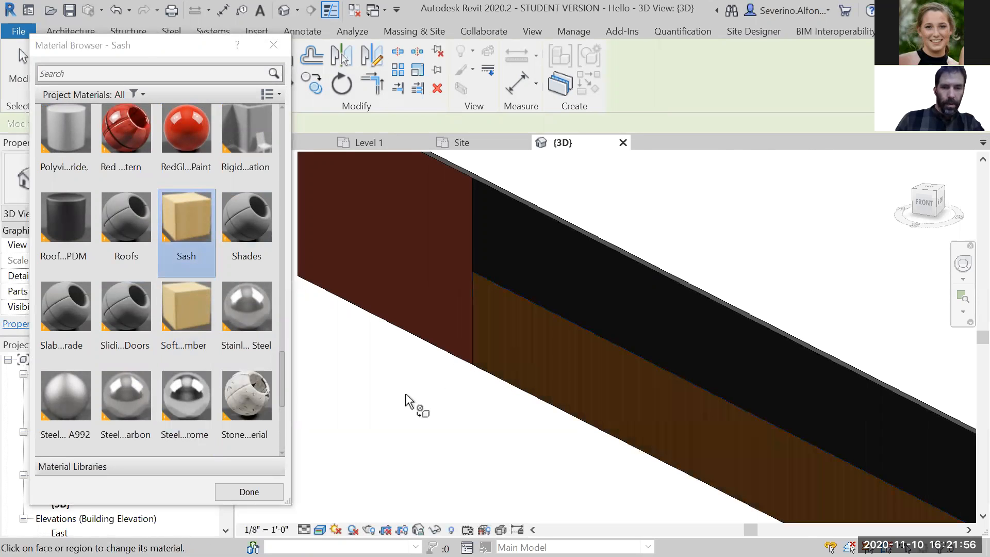
scroll(419, 414, down, 2)
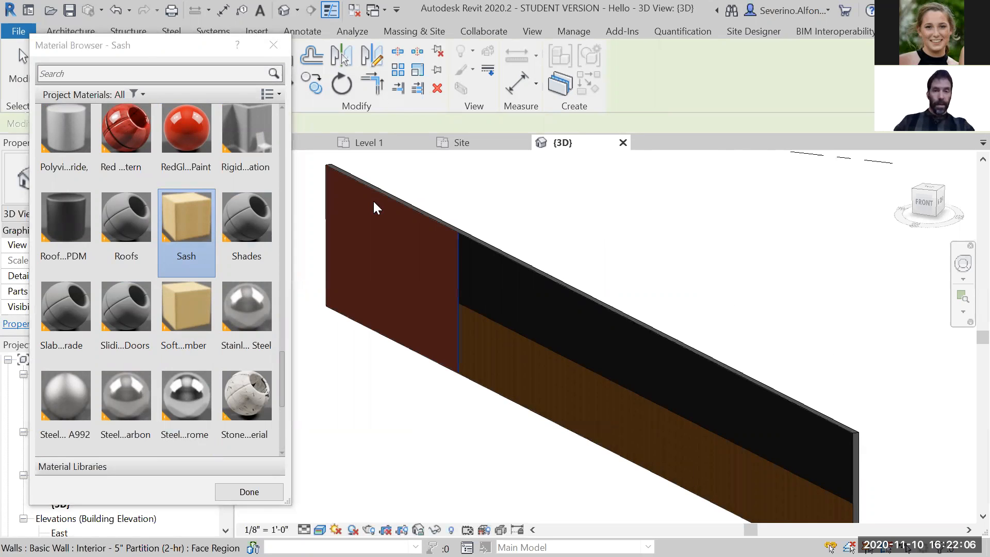
key(Escape)
Step: Inspect the layer structure of the painted wall's type, leave it without changes and deselect the wall
click(433, 220)
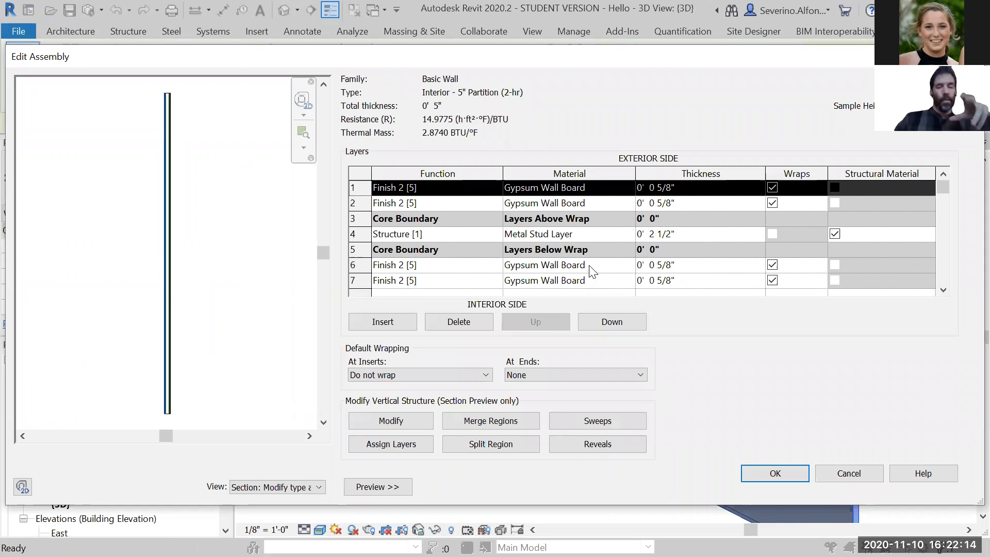
click(849, 474)
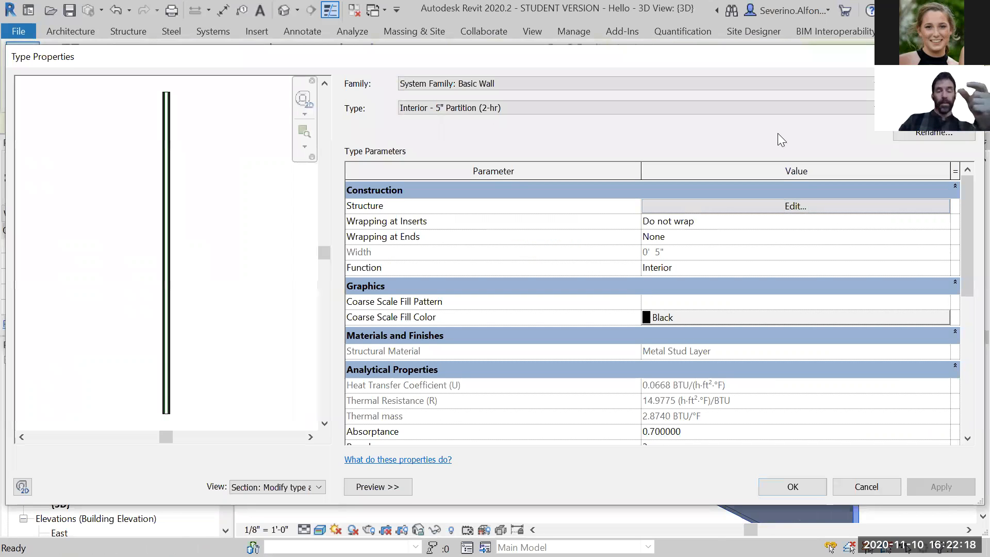
key(Escape)
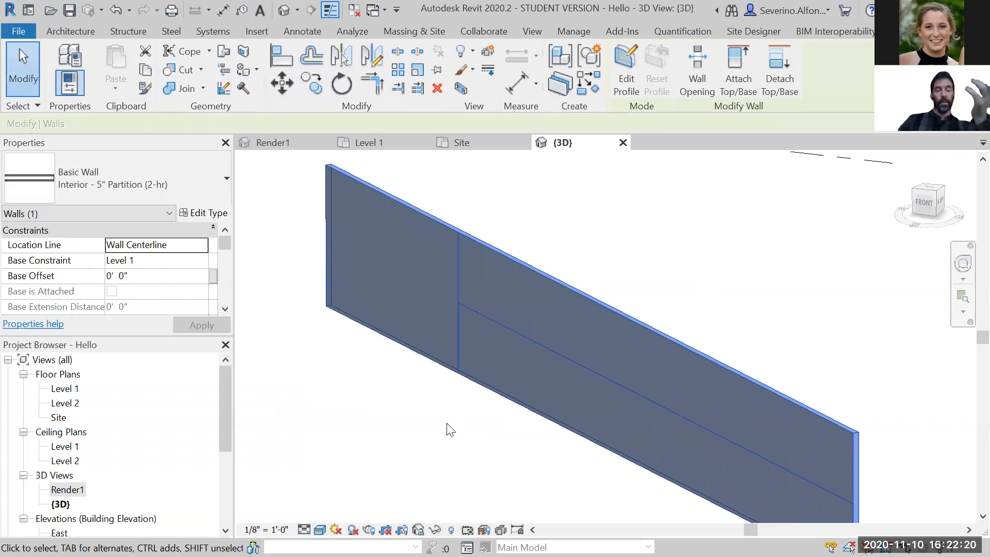
click(449, 428)
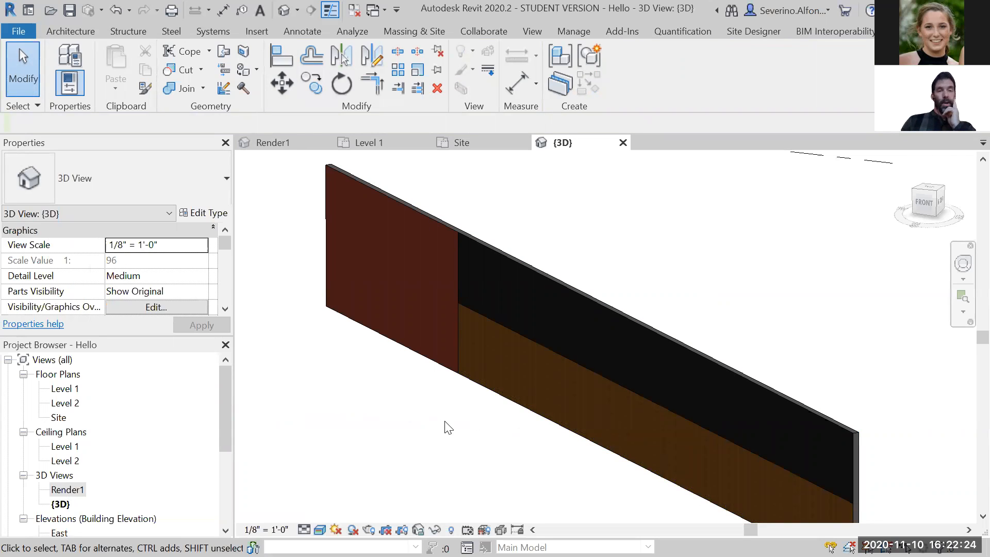
click(507, 255)
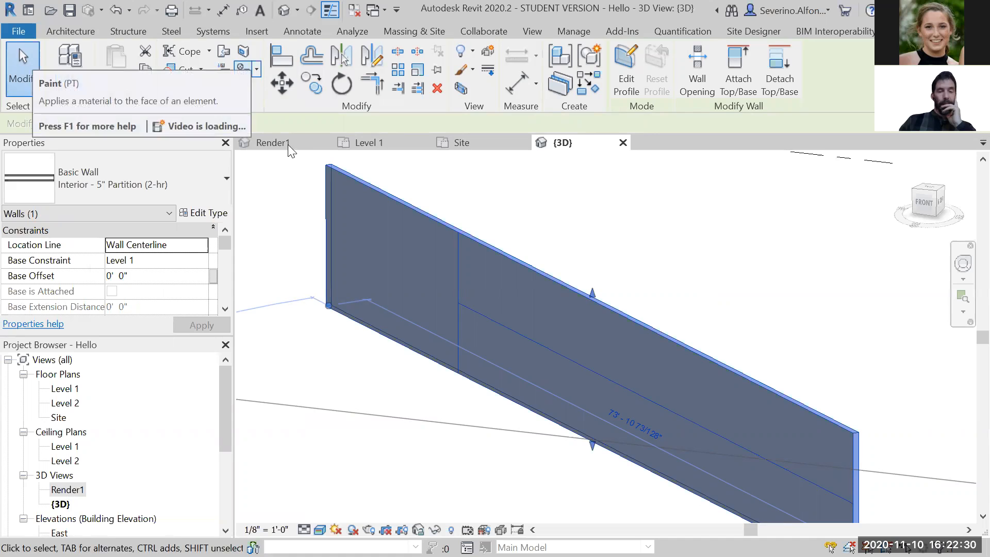
click(391, 411)
Step: Create a rectangular LW Concrete on Metal Deck floor on Level 1, extending under and past the painted wall
middle_drag(391, 411, 521, 331)
scroll(464, 339, down, 2)
click(72, 32)
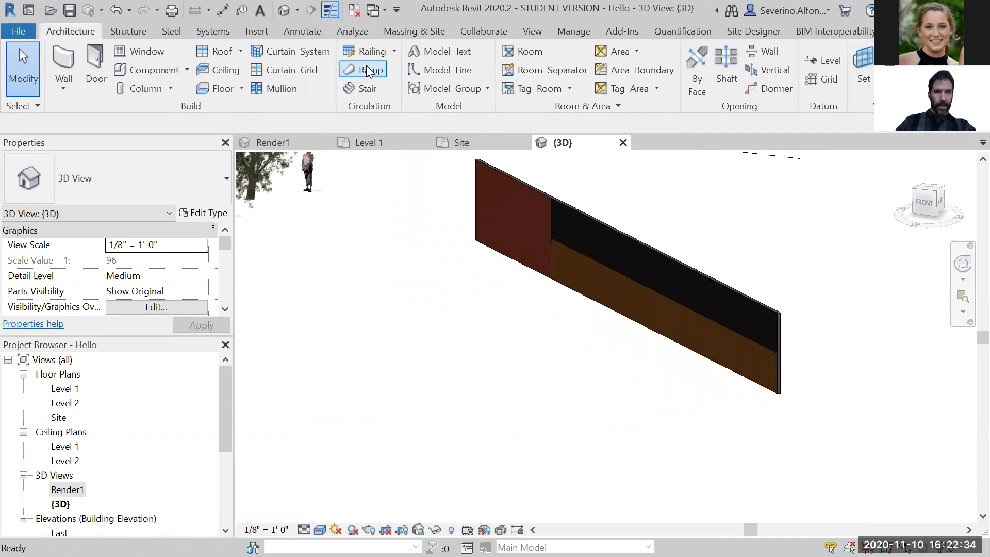
click(223, 89)
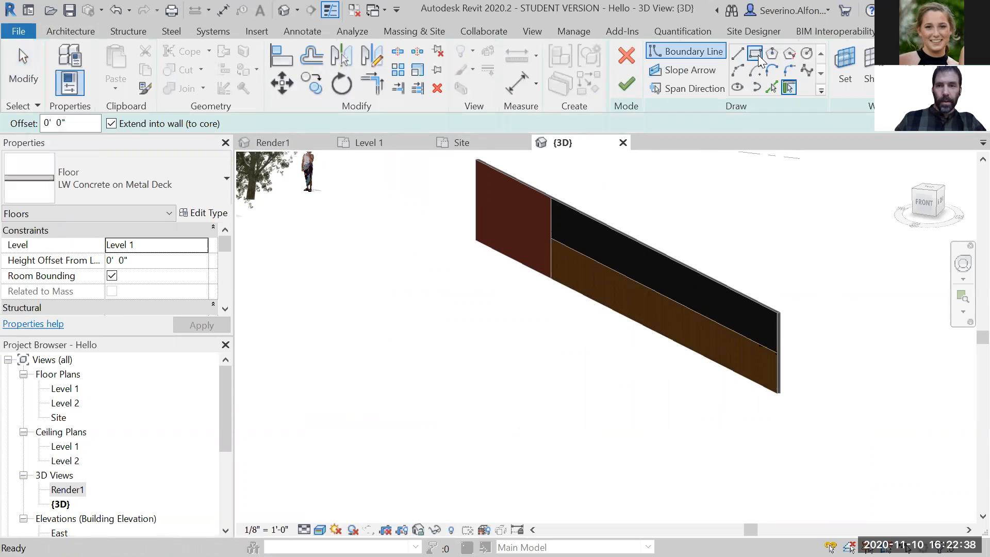
click(757, 53)
click(438, 263)
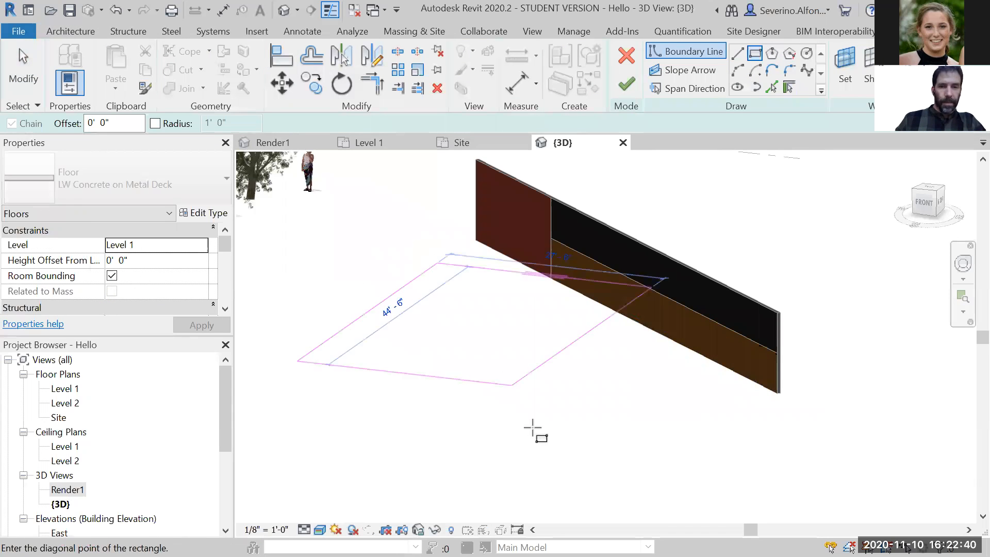
scroll(539, 405, down, 2)
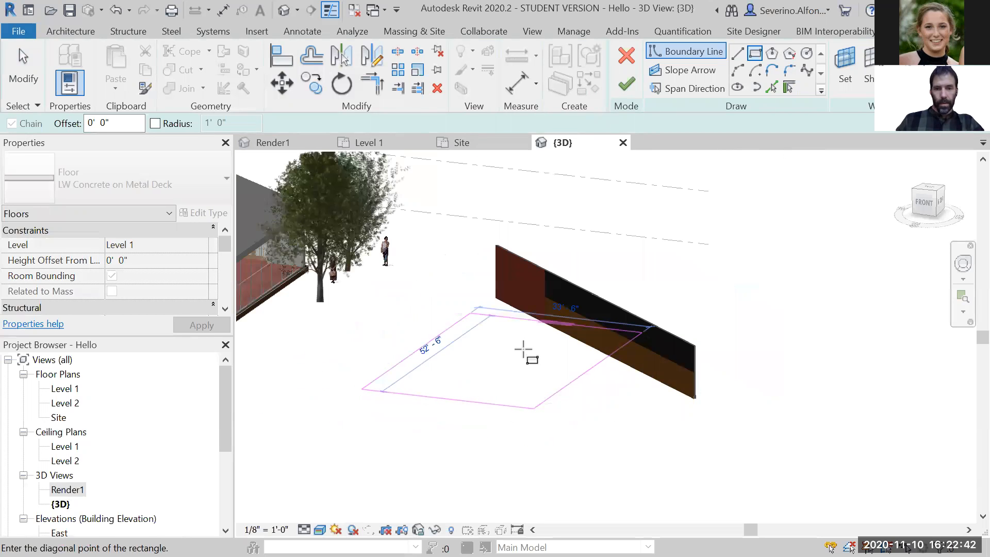
scroll(594, 435, down, 3)
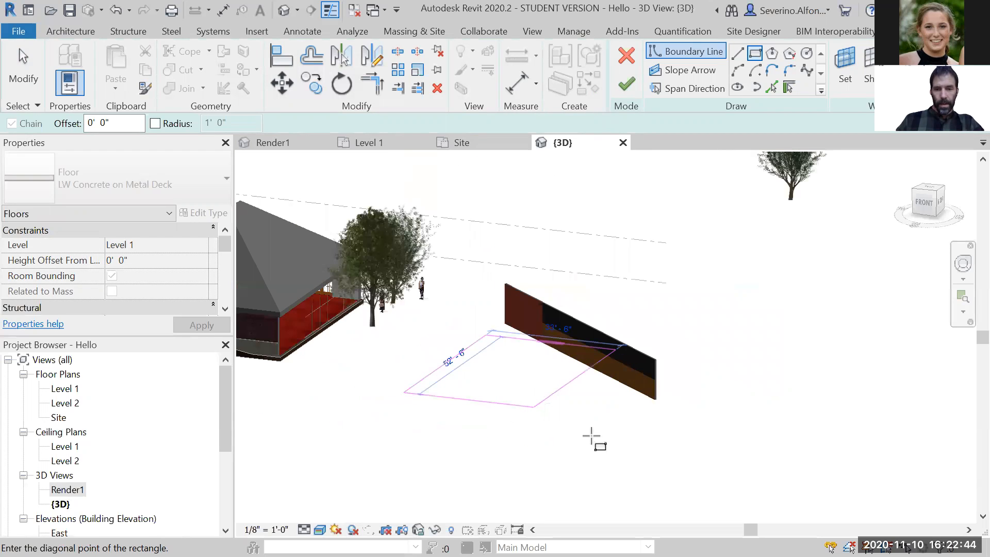
click(589, 439)
click(628, 87)
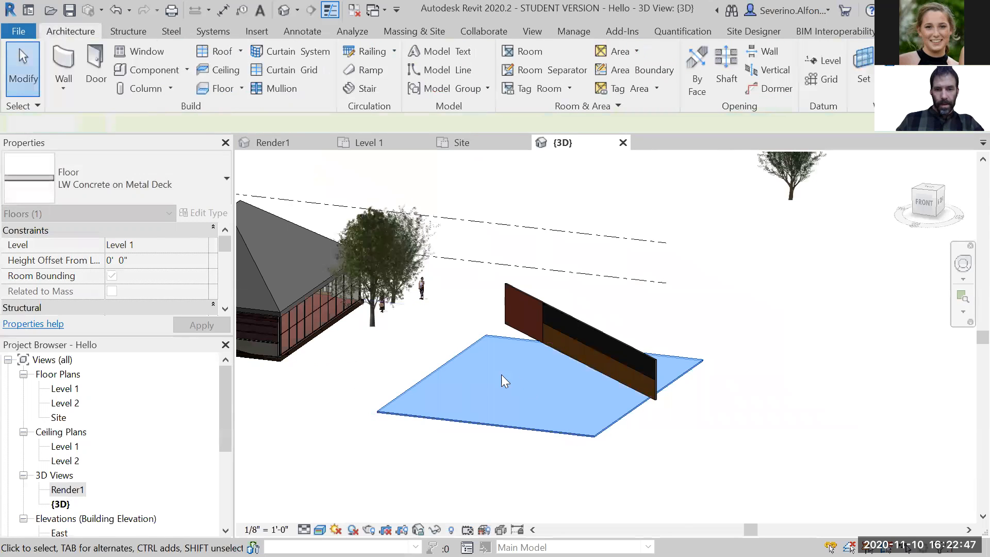
click(463, 351)
click(453, 295)
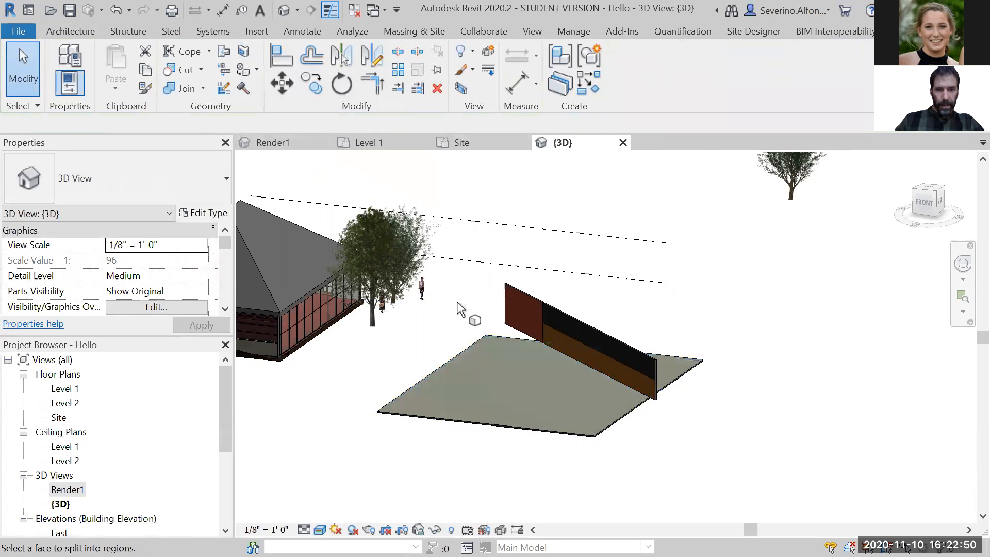
Step: Start splitting the floor's top face and draw a straight line across it from one side edge to the opposite edge
scroll(471, 371, up, 1)
click(243, 52)
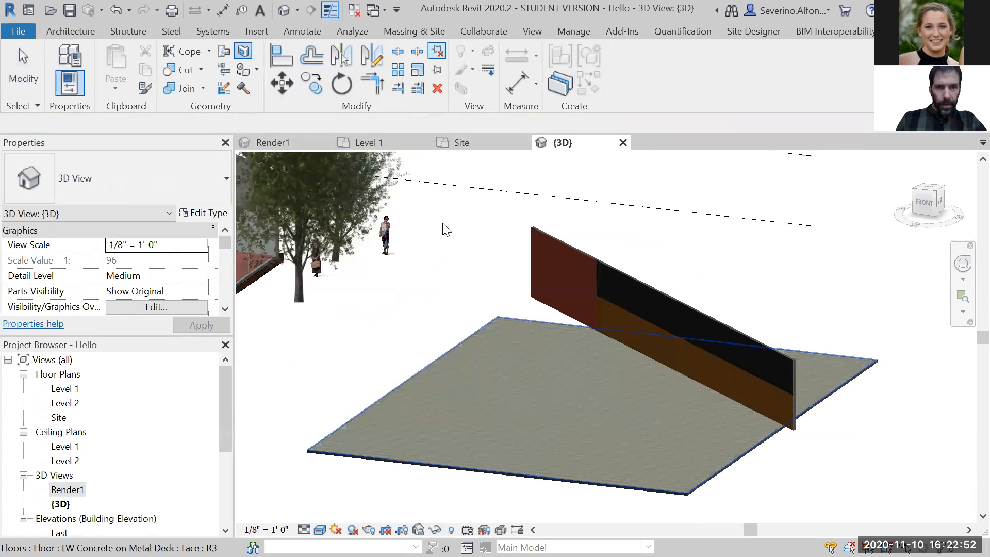
click(450, 355)
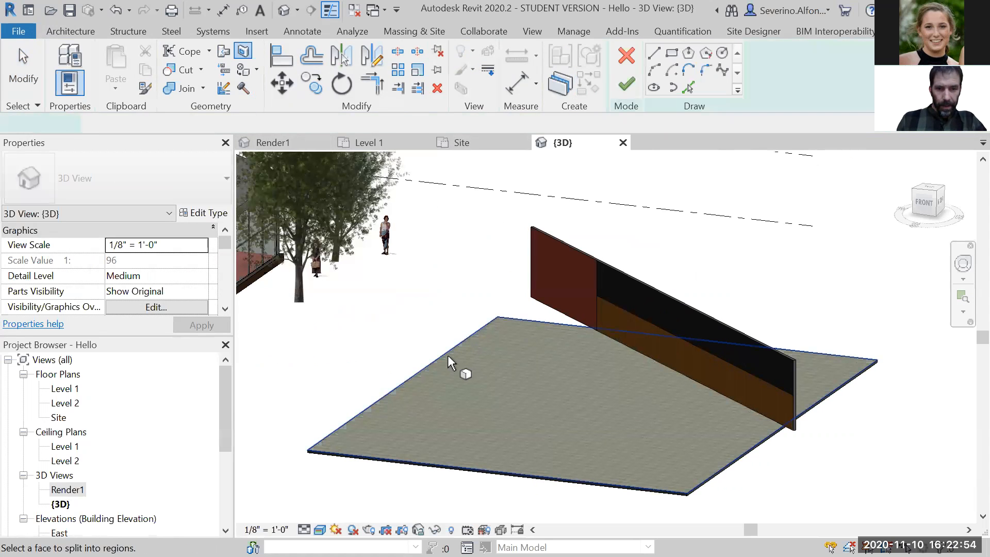
click(421, 370)
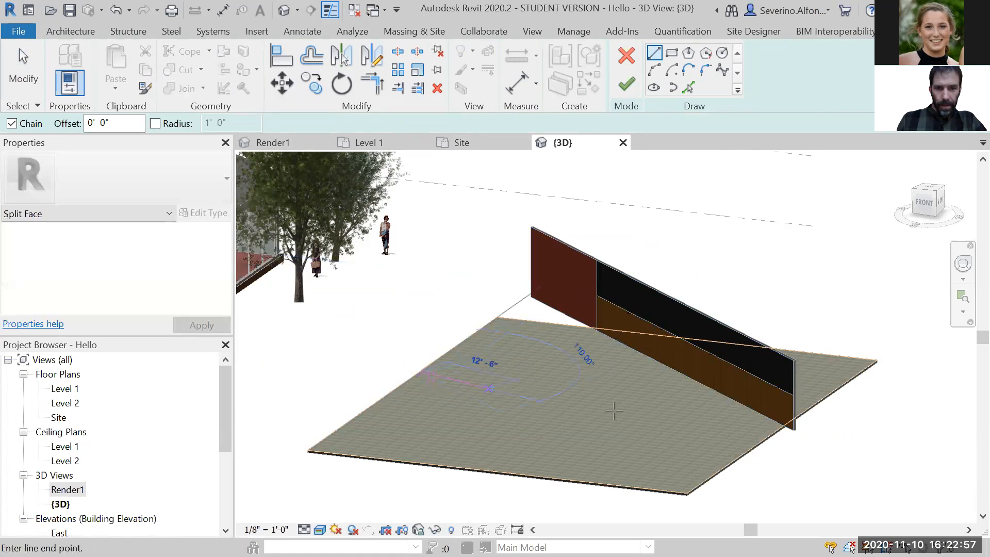
click(798, 414)
key(Escape)
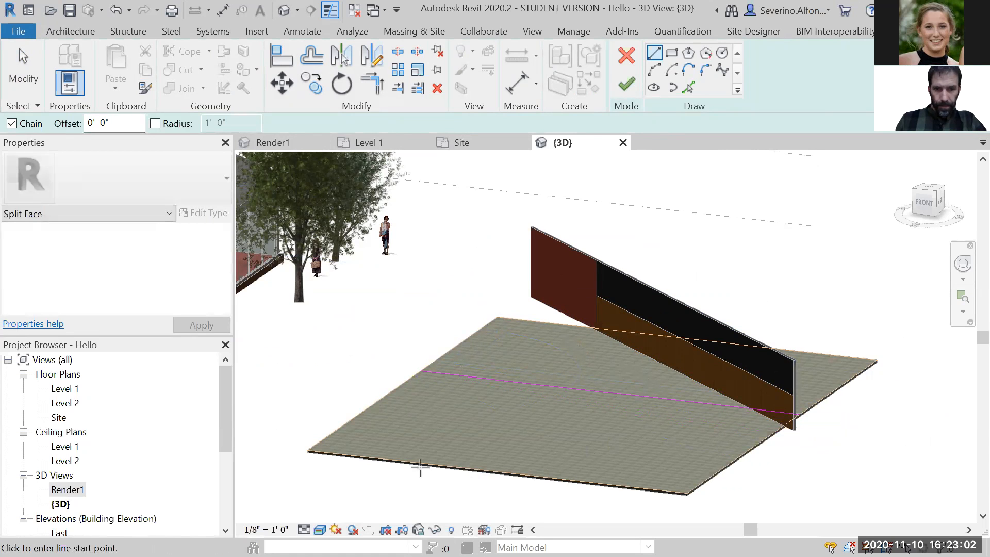
Step: Try to add a second split line from the floor's front edge to the first line, and delete that second line
scroll(422, 460, up, 4)
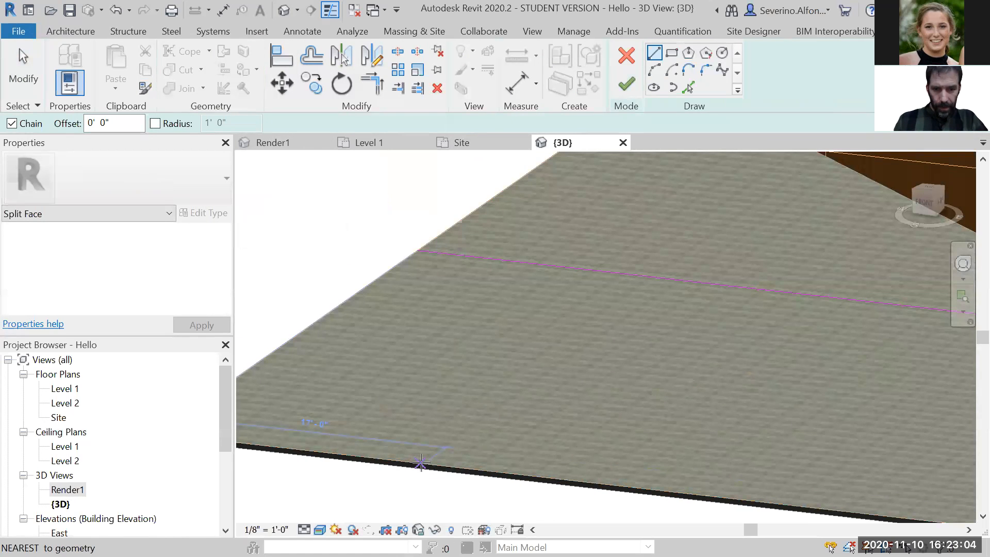
click(422, 460)
scroll(454, 342, down, 2)
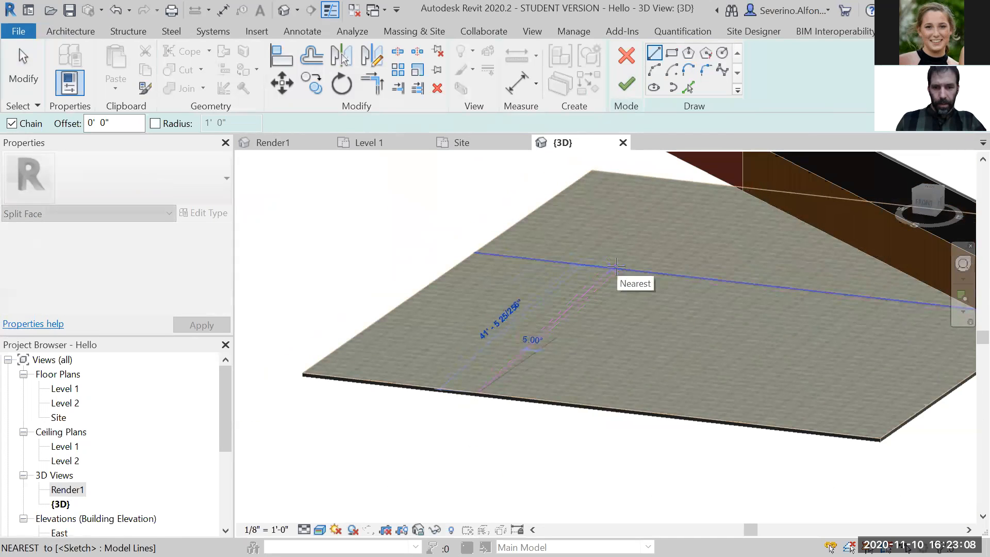
click(616, 267)
key(Escape)
key(Escape)
shift+middle_drag(676, 283, 677, 351)
click(626, 83)
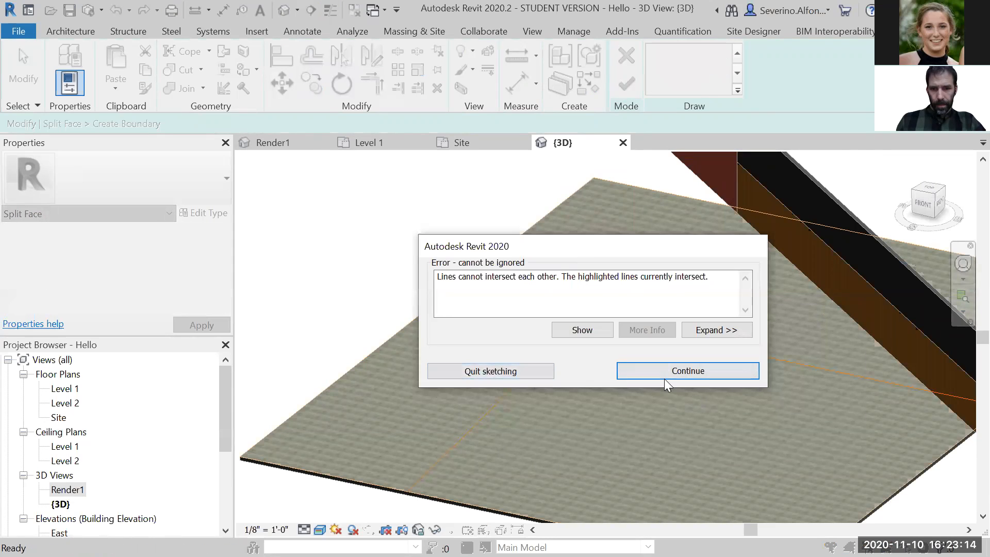
click(664, 372)
scroll(571, 364, down, 1)
click(541, 367)
key(Delete)
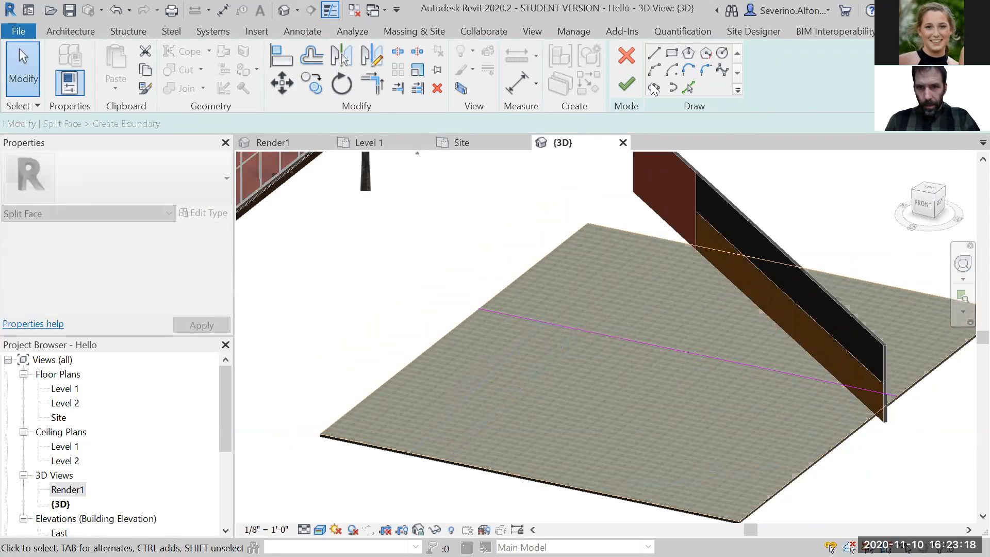
Step: Finish the floor's face split with the single line across it and clear the selection
click(623, 82)
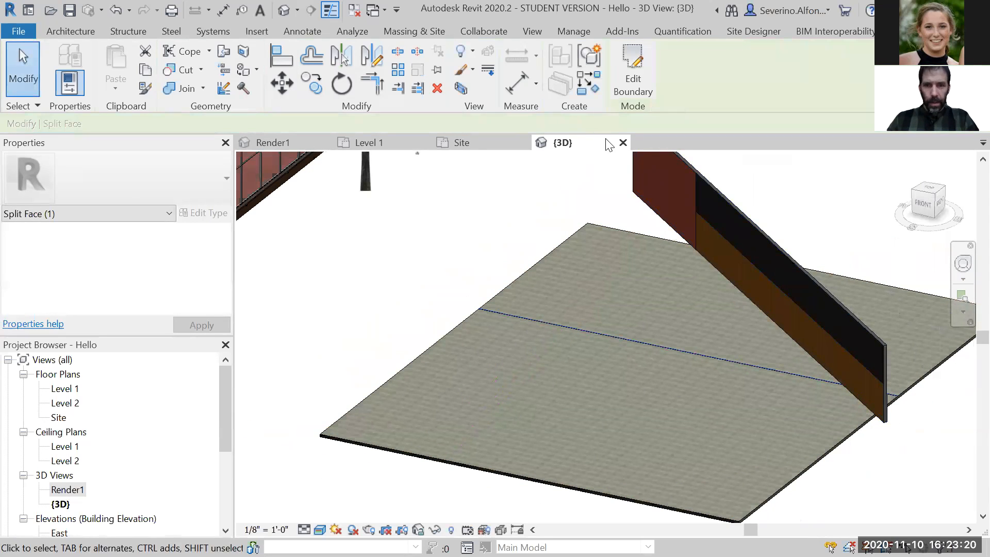
click(461, 324)
click(457, 328)
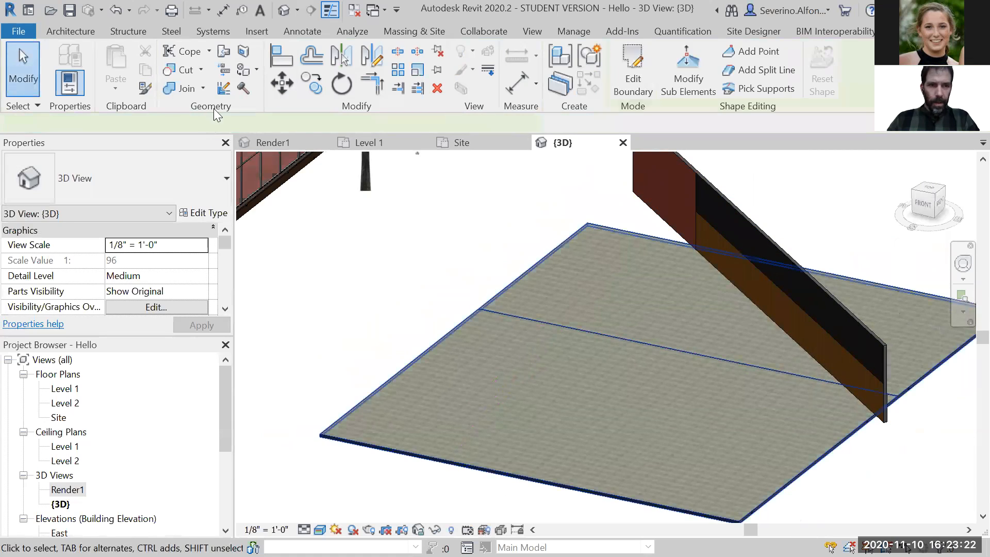
Step: Split the floor's front region with a rectangle drawn inside it, finish the split and deselect it
click(243, 51)
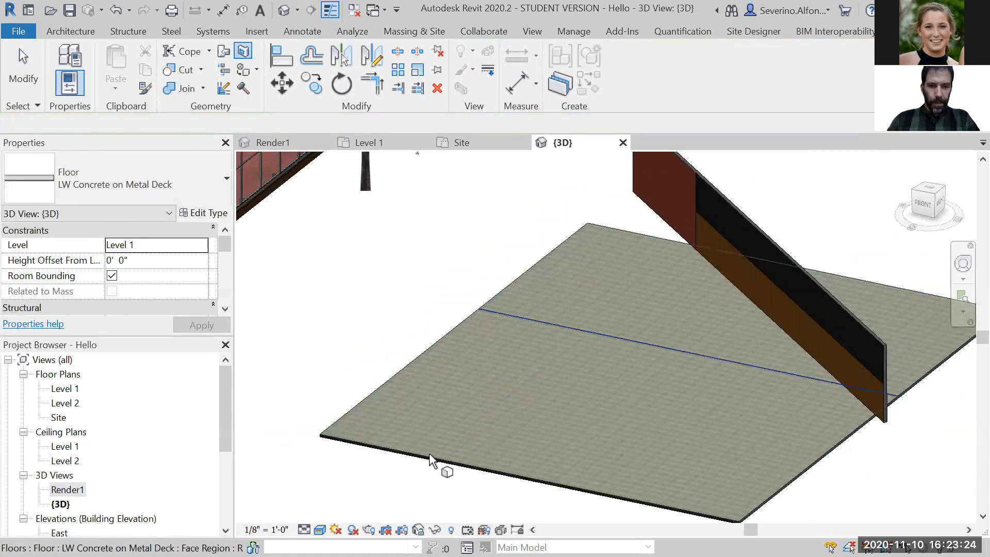
click(430, 455)
click(671, 53)
click(509, 336)
click(550, 426)
click(627, 84)
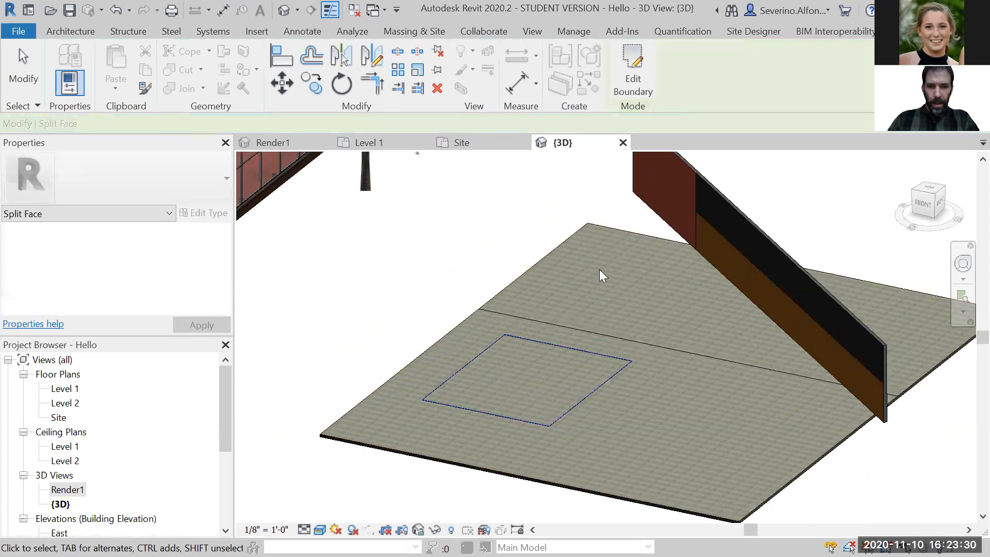
key(Escape)
Step: Paint the rectangular region inside the floor's front half with the Red Wood Pattern material
scroll(456, 371, up, 1)
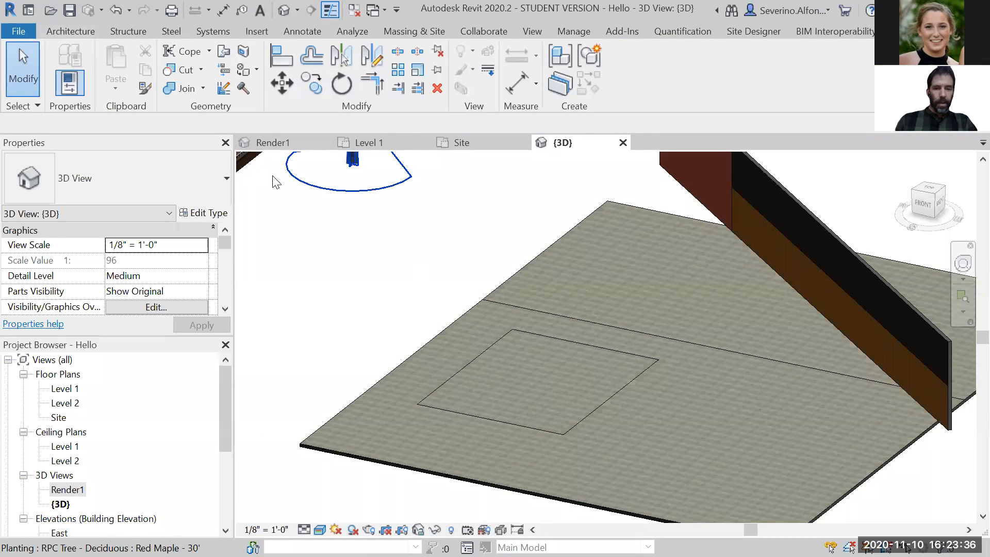
click(433, 331)
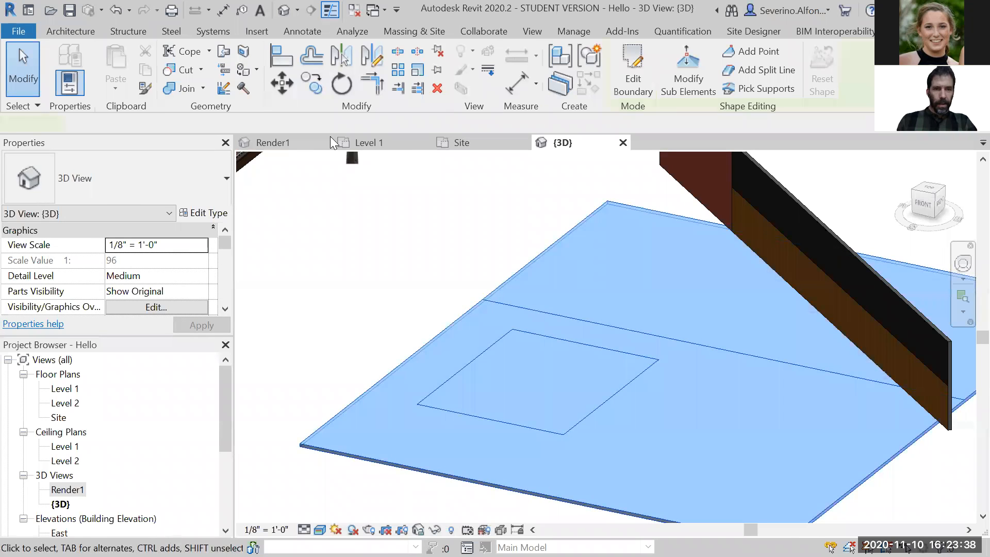
click(244, 72)
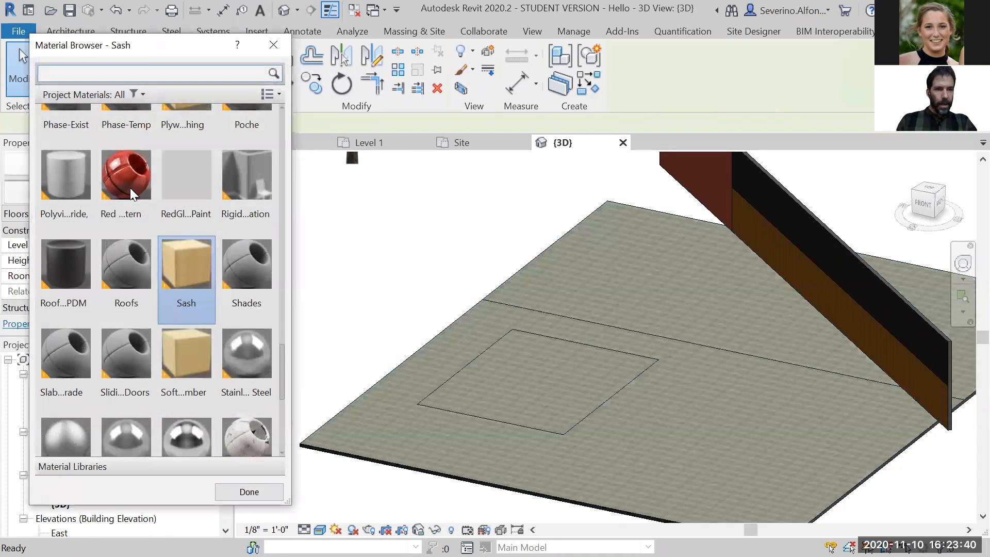
click(129, 182)
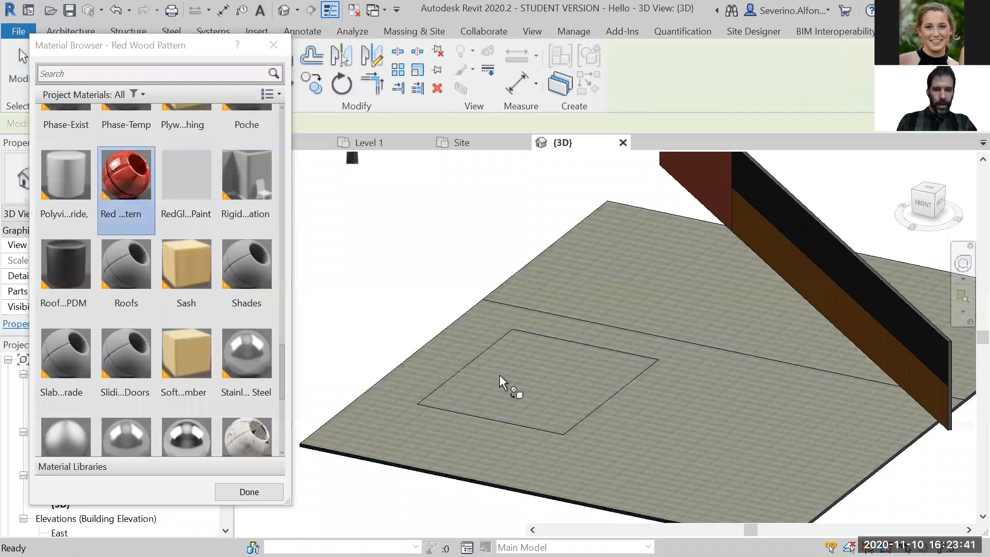
click(531, 387)
Step: Find the Cherry material and paint the floor's front region around the rectangle with it
middle_drag(637, 436, 475, 384)
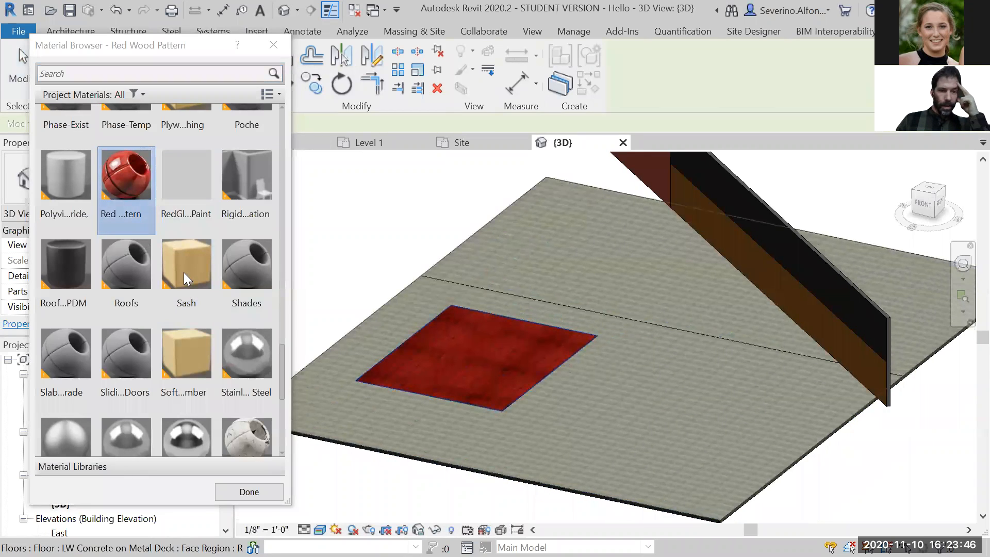
scroll(178, 272, up, 8)
click(117, 72)
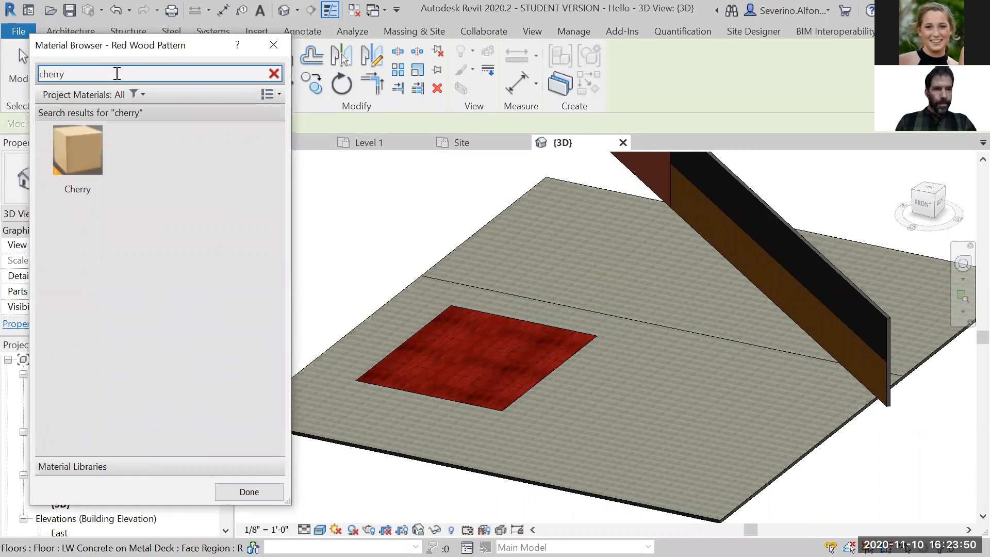
click(83, 138)
click(627, 405)
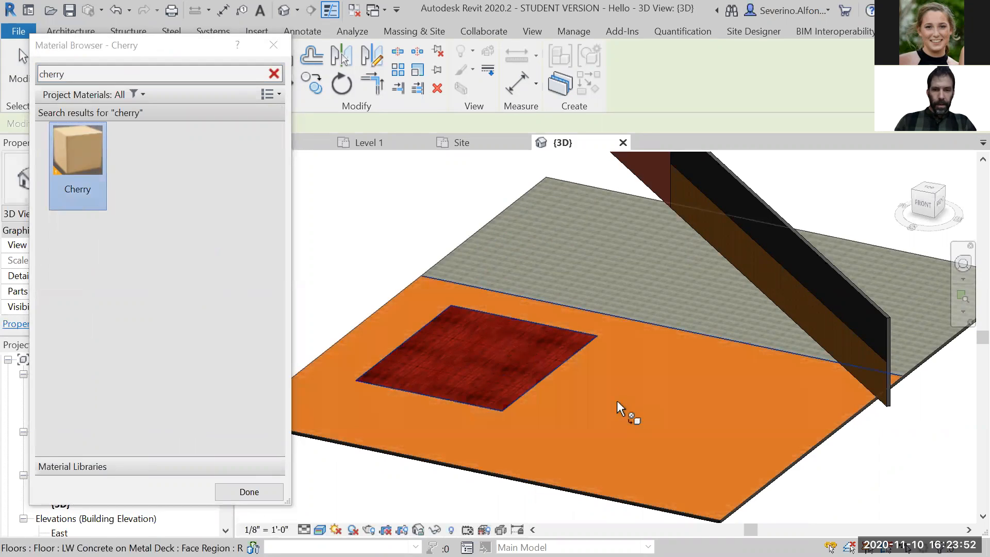
Step: Search the project materials for "ceramic" and "tiles", and clear the search
double_click(171, 73)
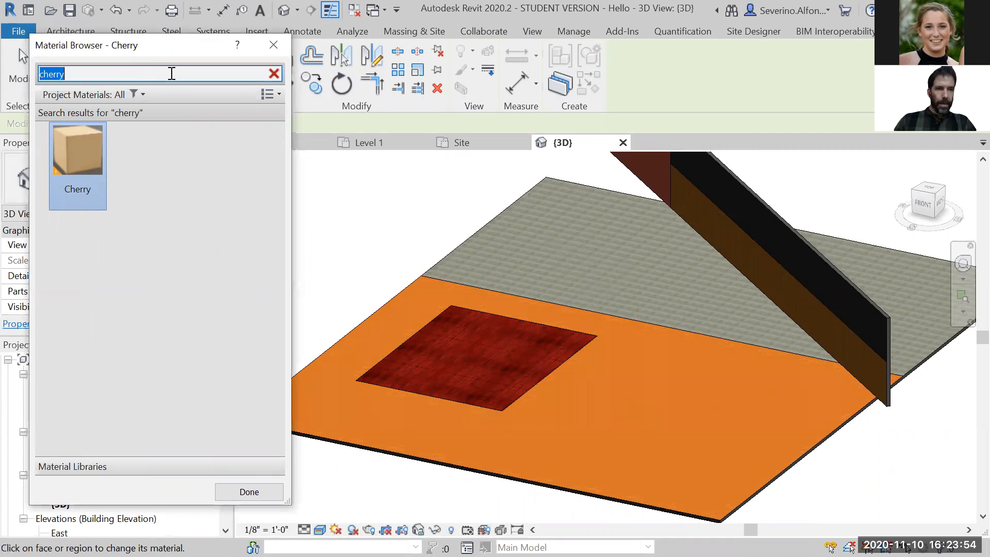
text(ceramic)
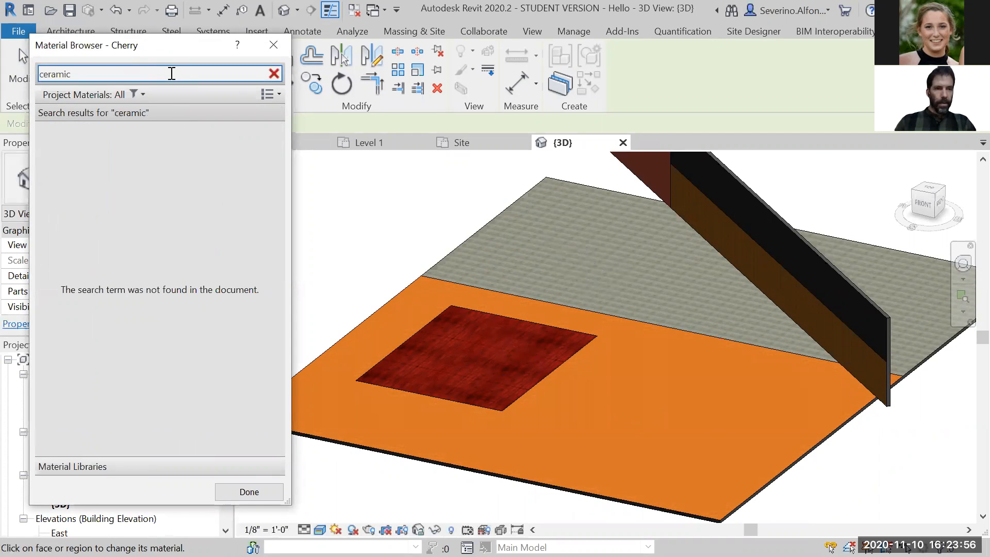
key(BackSpace)
key(BackSpace)
key(BackSpace)
key(BackSpace)
key(BackSpace)
key(BackSpace)
key(BackSpace)
text(tiles)
drag(67, 74, 31, 69)
key(BackSpace)
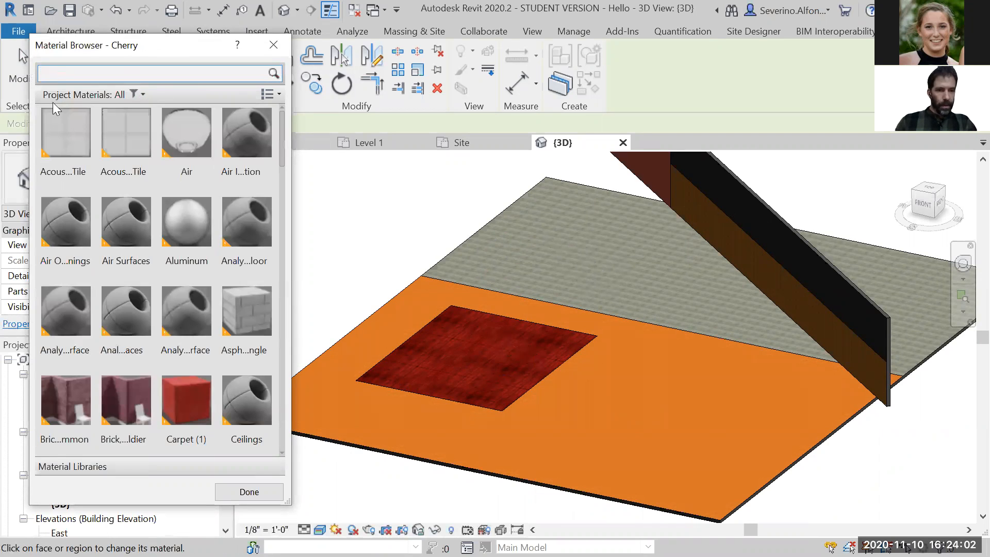
Step: Paint the floor's rear region behind the split line with the Carpet (1) material and end the Paint command
click(188, 403)
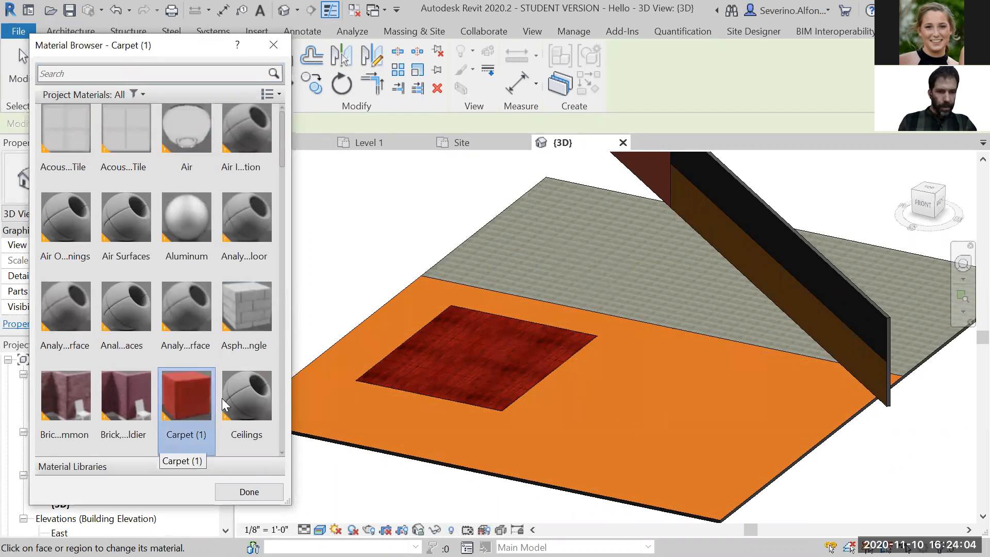
click(594, 401)
scroll(722, 397, down, 1)
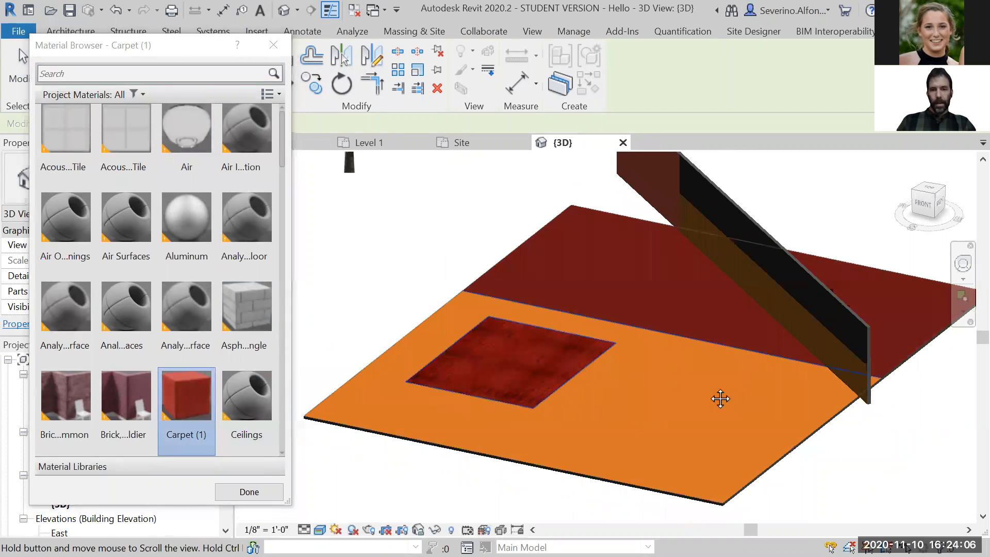
middle_drag(721, 399, 692, 399)
click(253, 495)
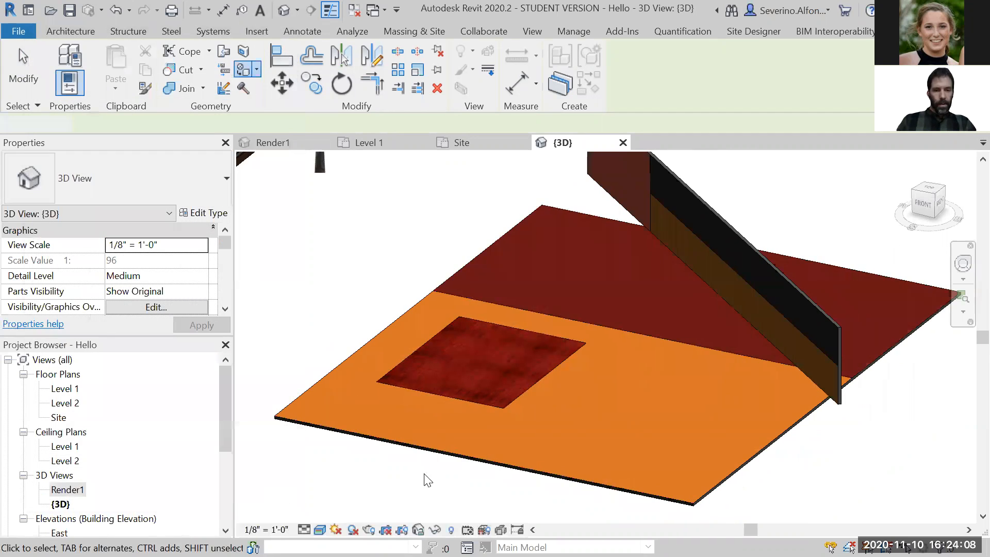
key(Escape)
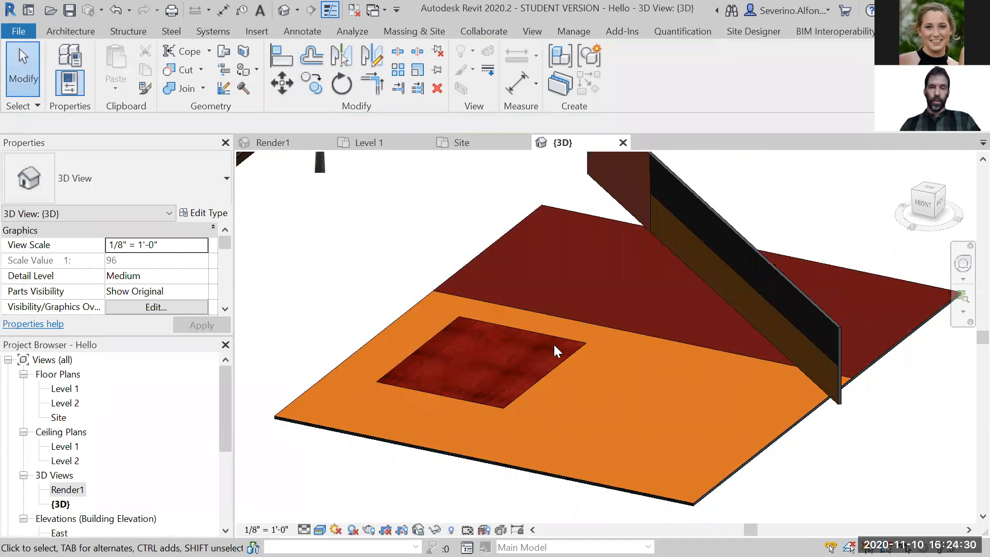
middle_drag(533, 334, 536, 320)
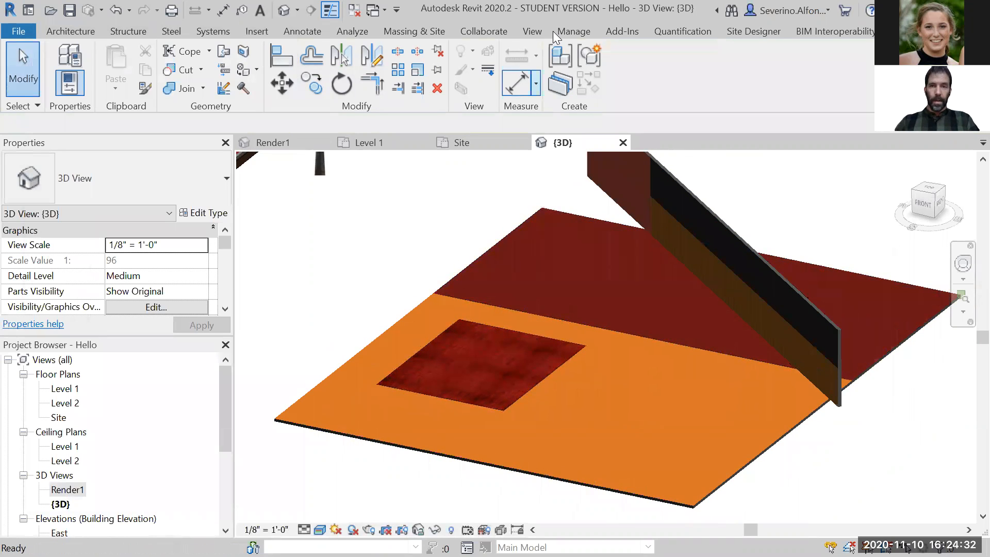